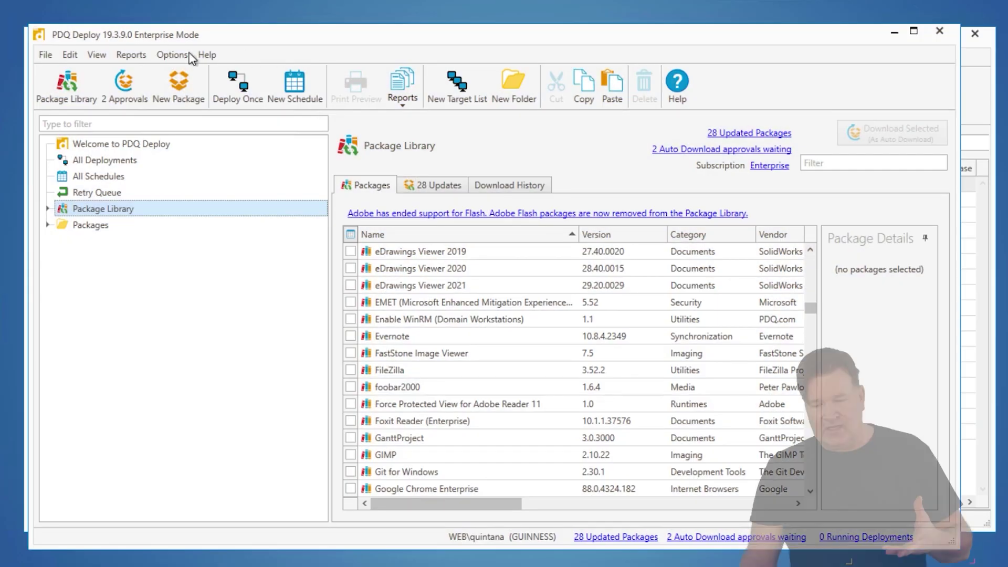
Open Preferences from the Options menu and bring its window to the front
click(184, 55)
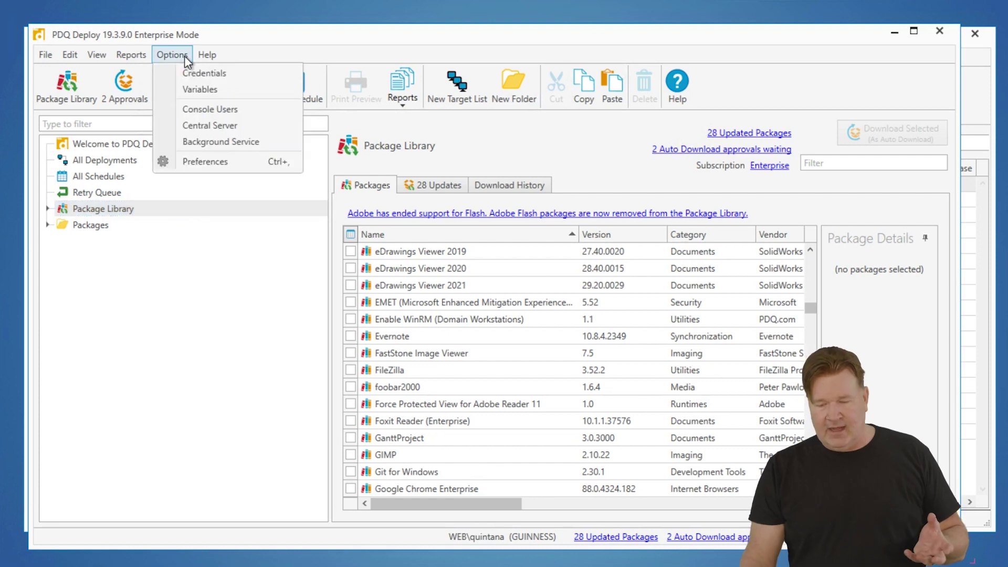
click(203, 161)
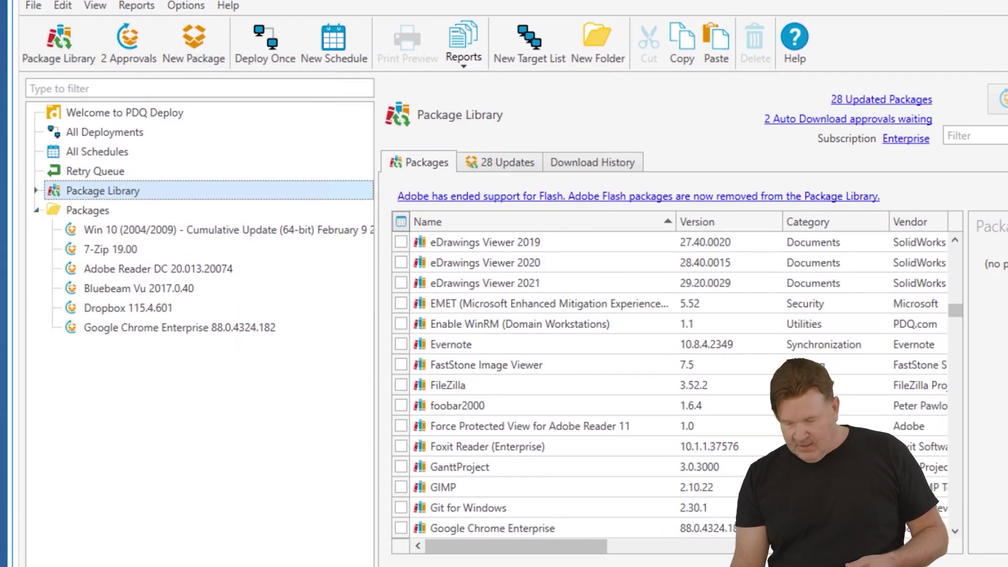
click(315, 564)
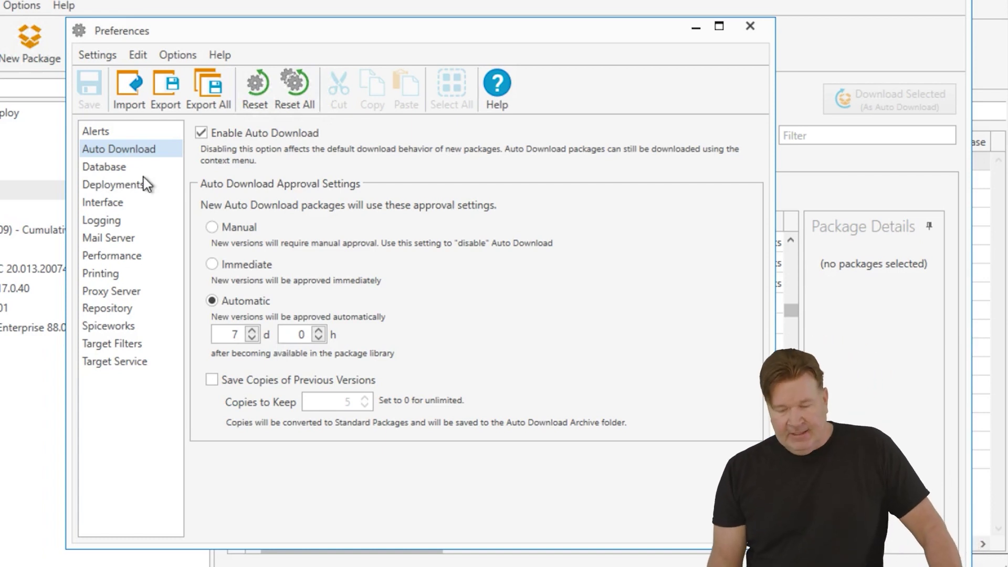
Review the Database page's backup location path, weekly backups and 10 compressed backups kept
click(124, 172)
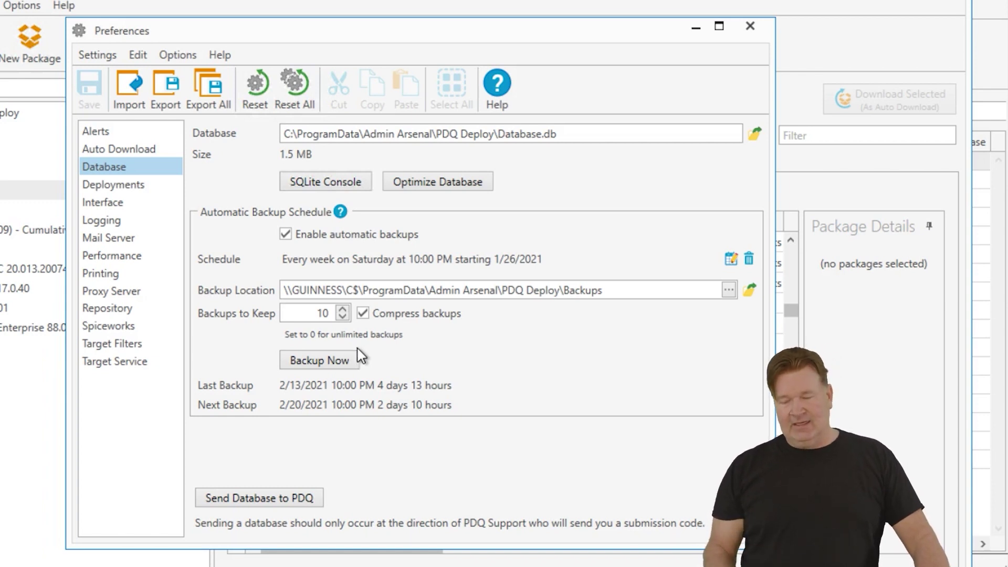
drag(379, 290, 394, 290)
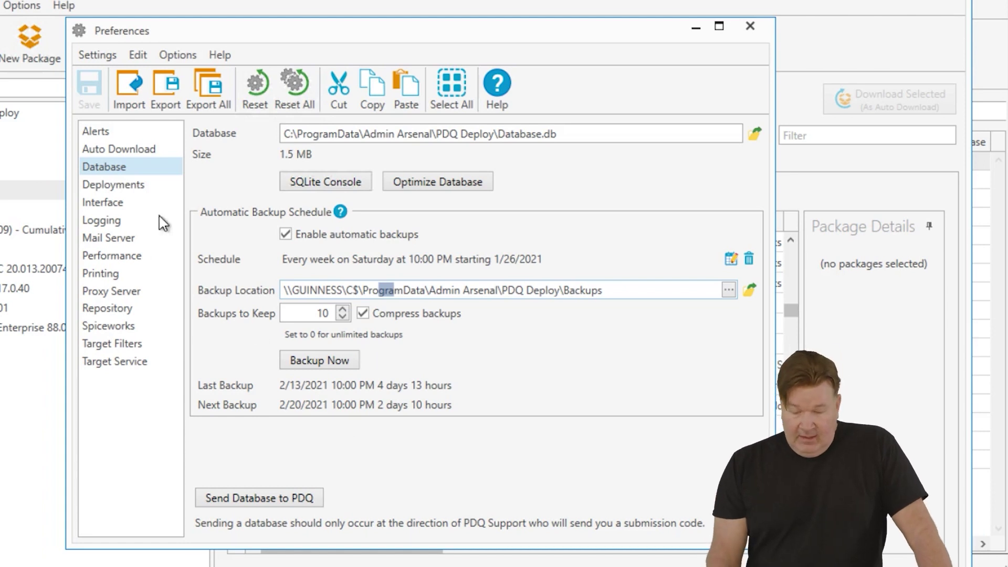
On the Deployments page, keep Deploy User as run-as account and review post-deployment scan profiles
click(136, 186)
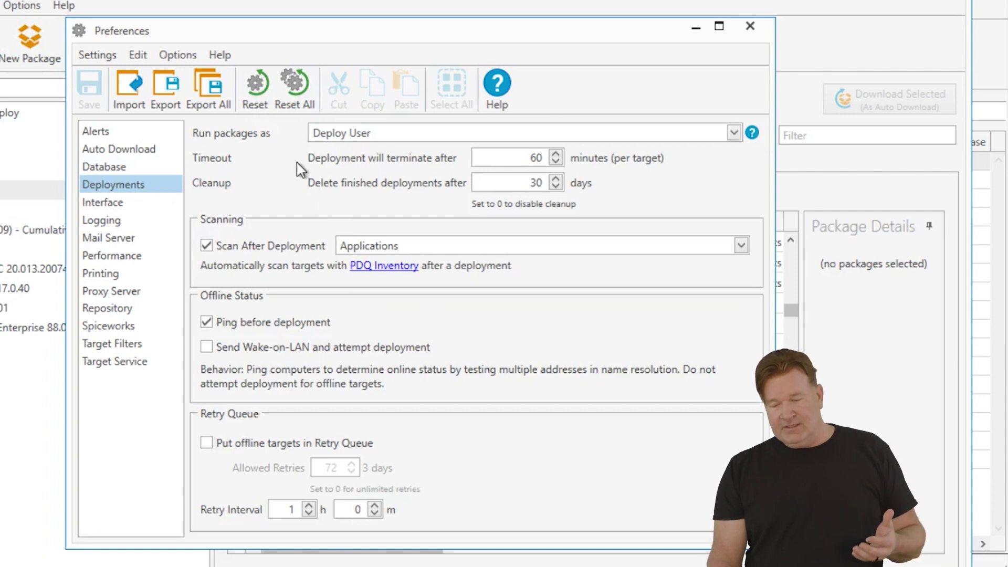
click(336, 134)
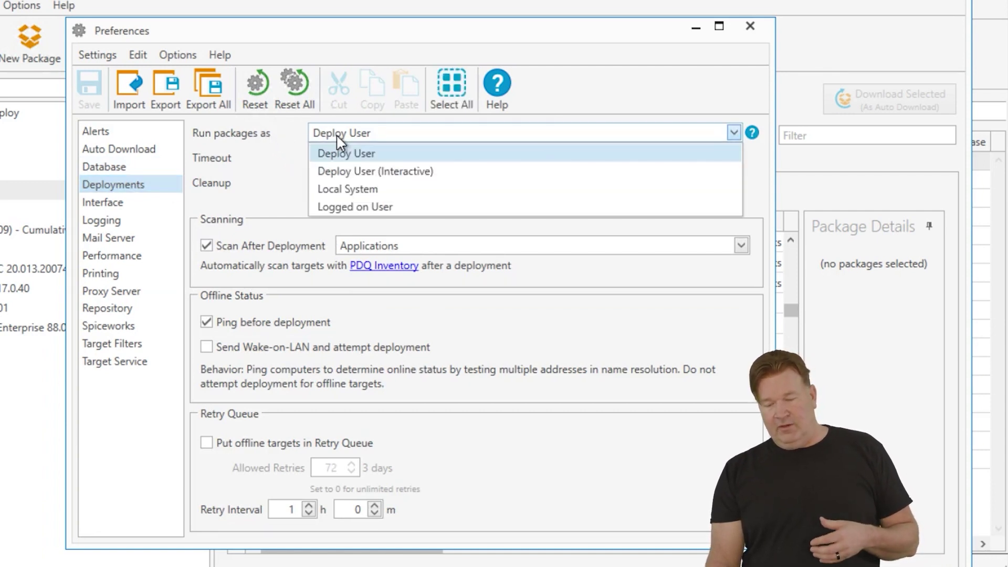
click(328, 155)
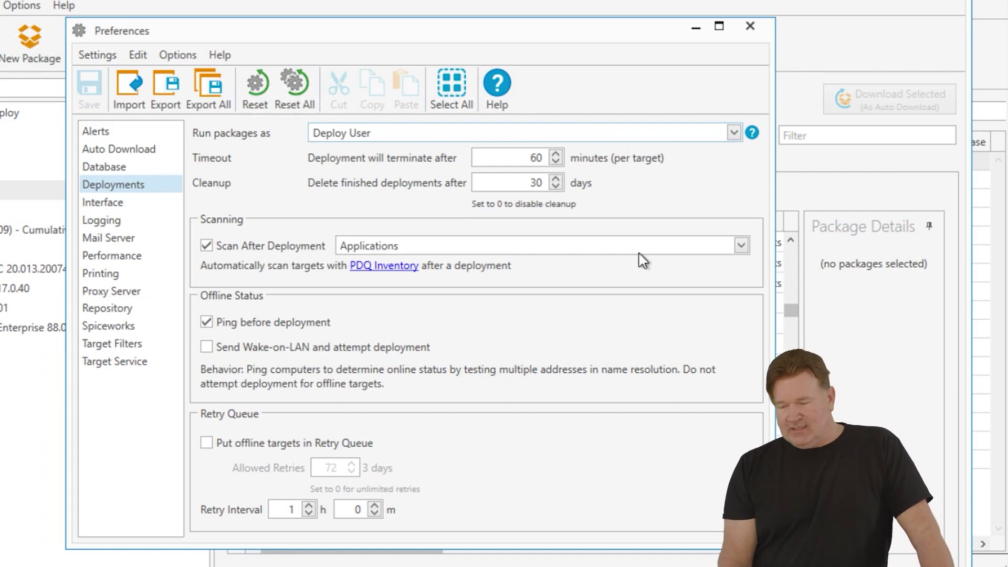
click(741, 245)
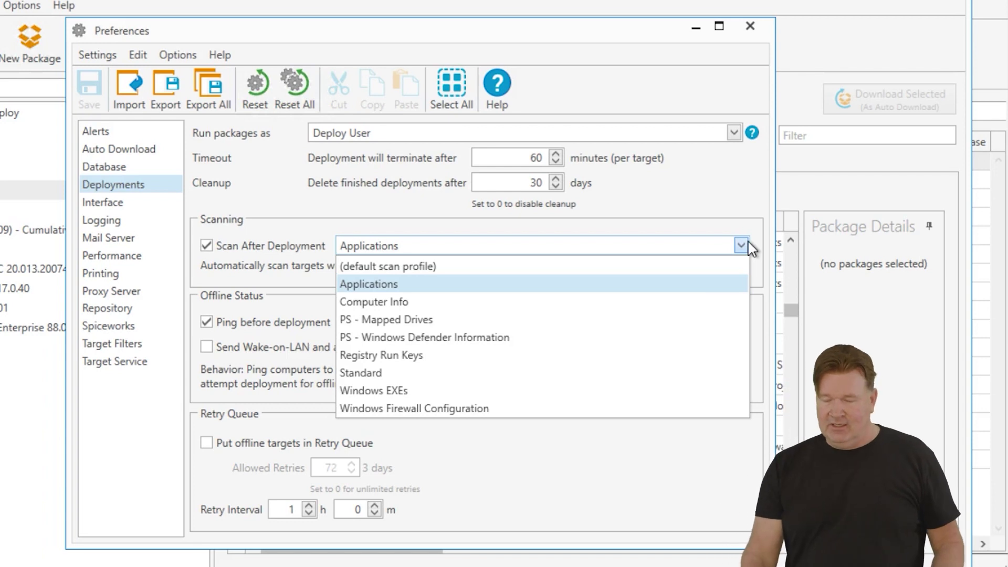
click(350, 284)
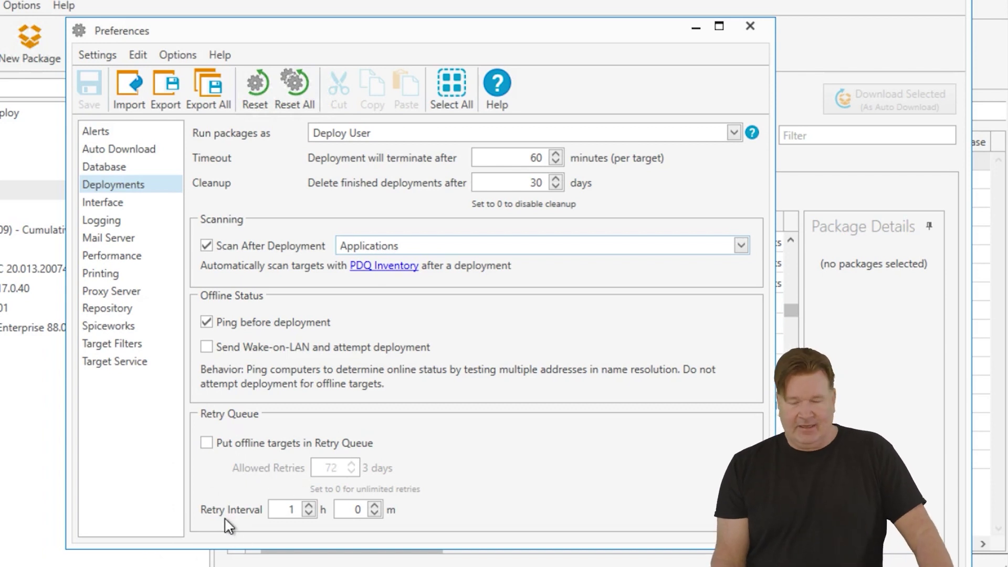
click(109, 258)
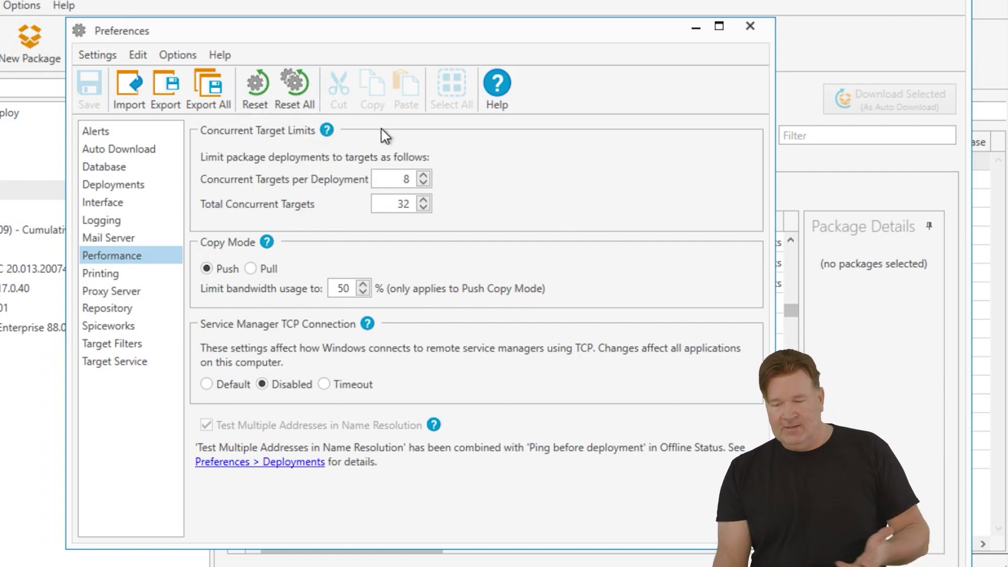
Raise concurrent targets to 16 per deployment and 64 total
double_click(404, 179)
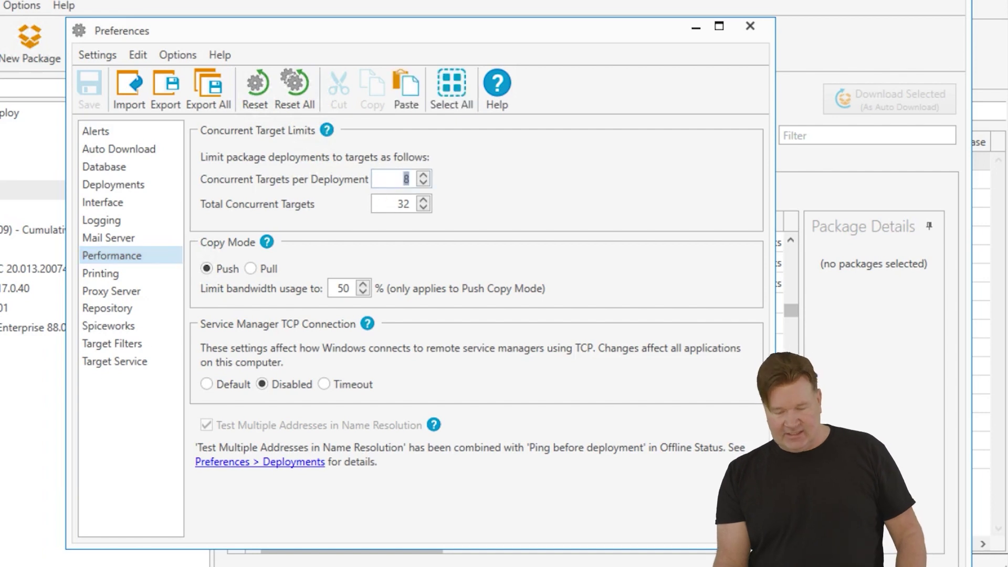
text(16)
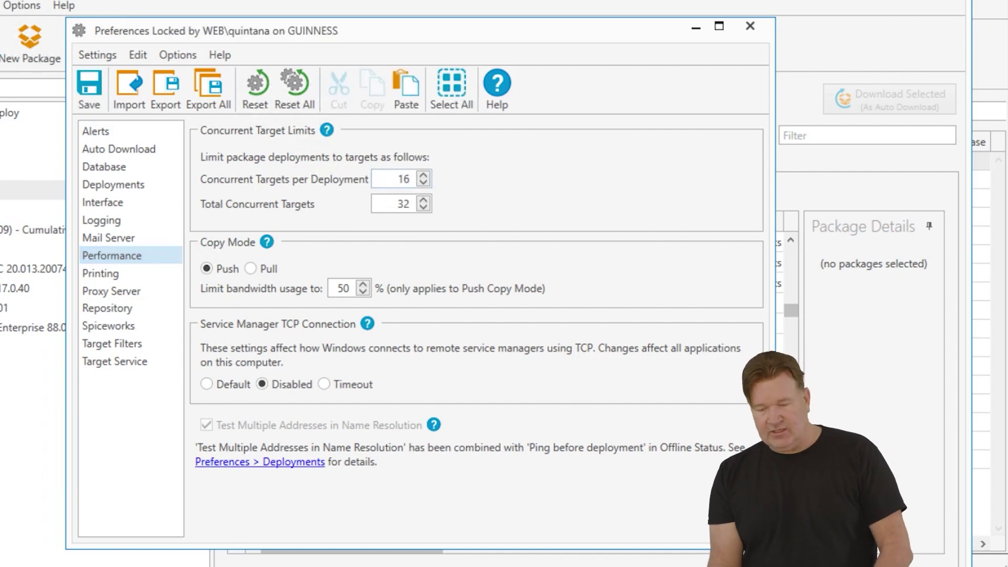
double_click(407, 204)
text(64)
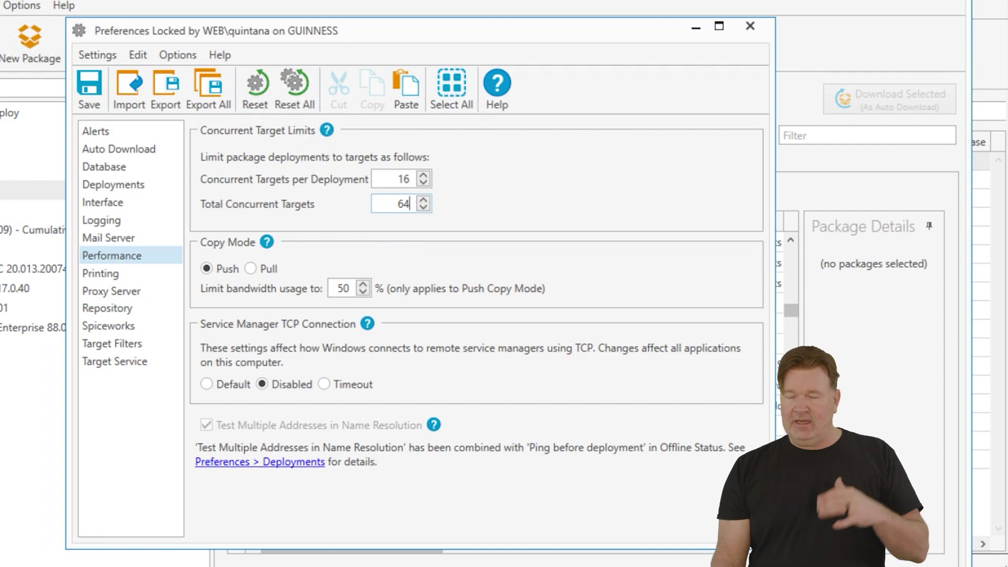
double_click(413, 179)
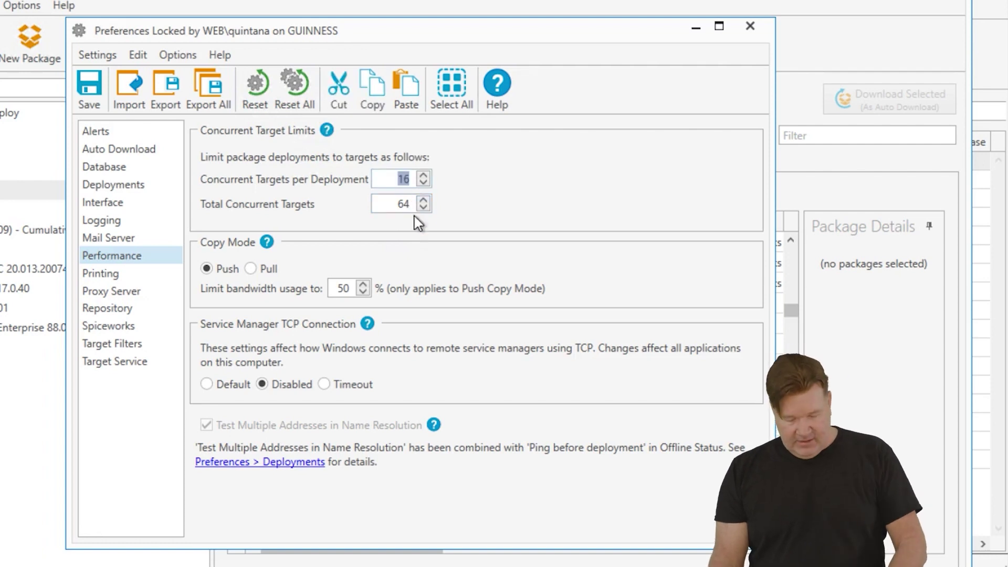
text(8)
key(Tab)
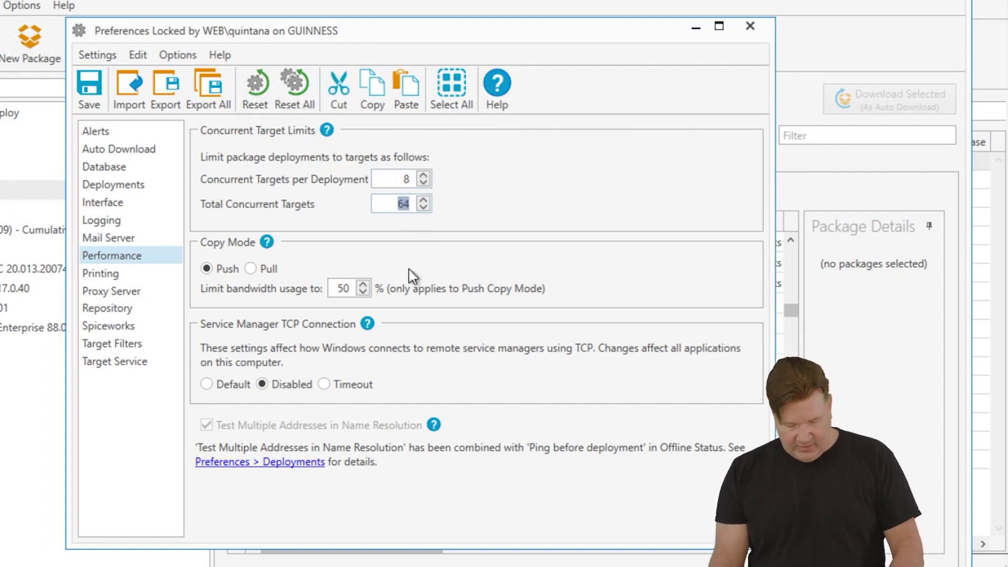
text(362)
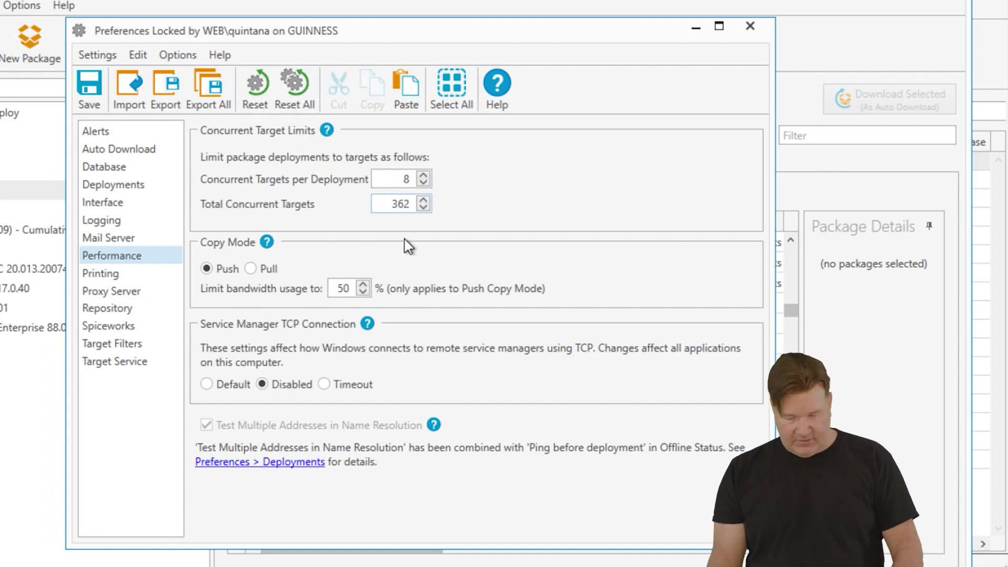
key(BackSpace)
key(BackSpace)
text(2)
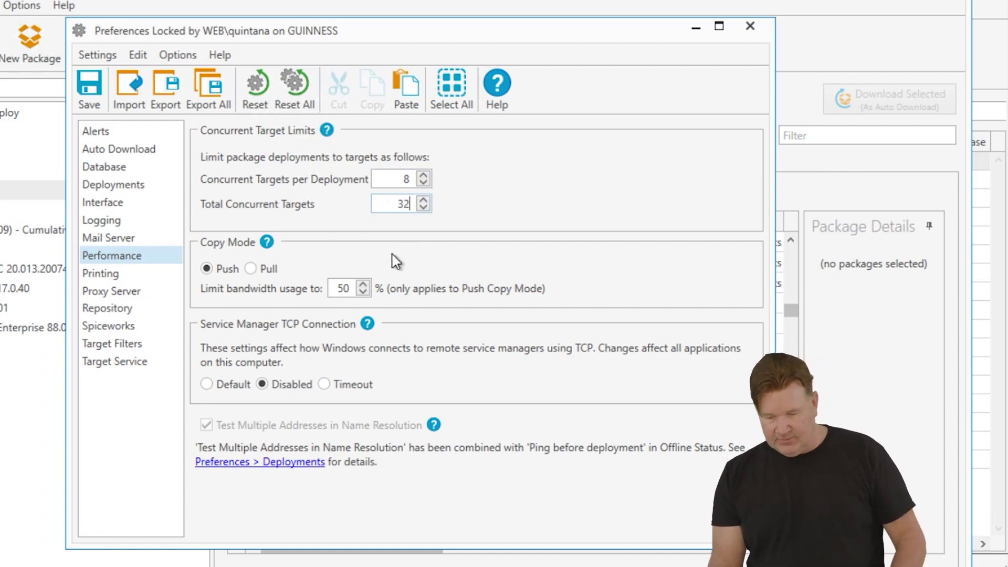
click(312, 249)
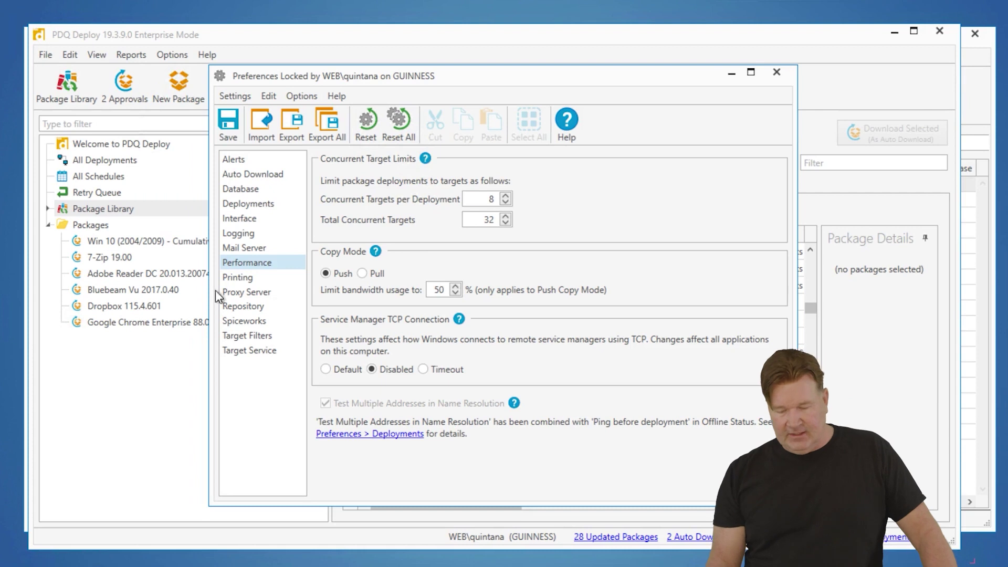
click(245, 307)
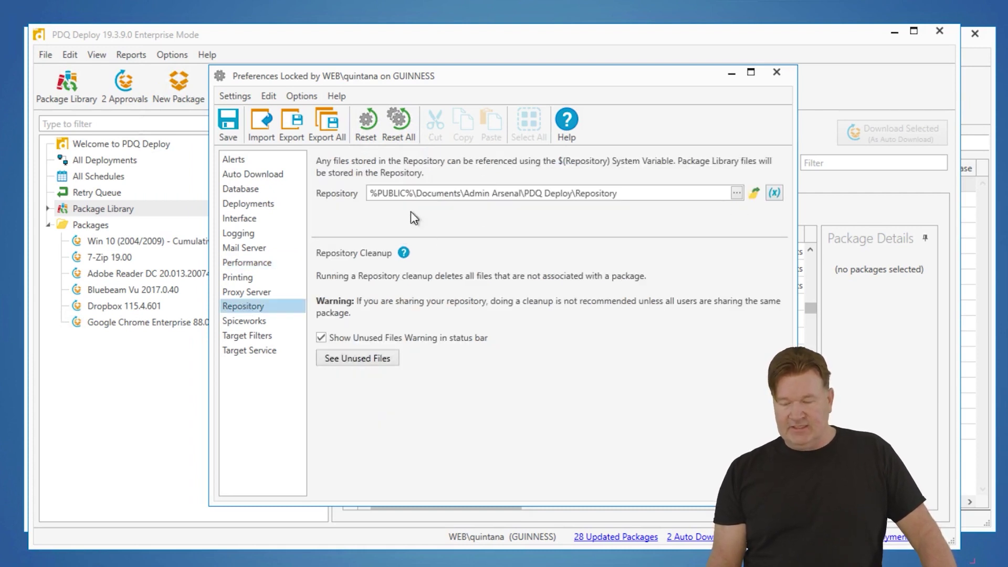
click(755, 194)
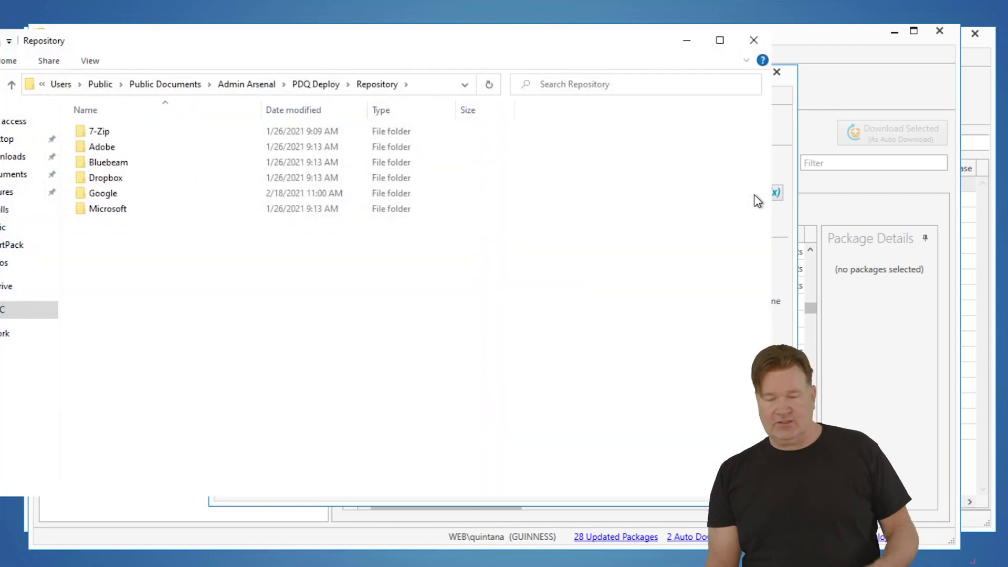
click(420, 85)
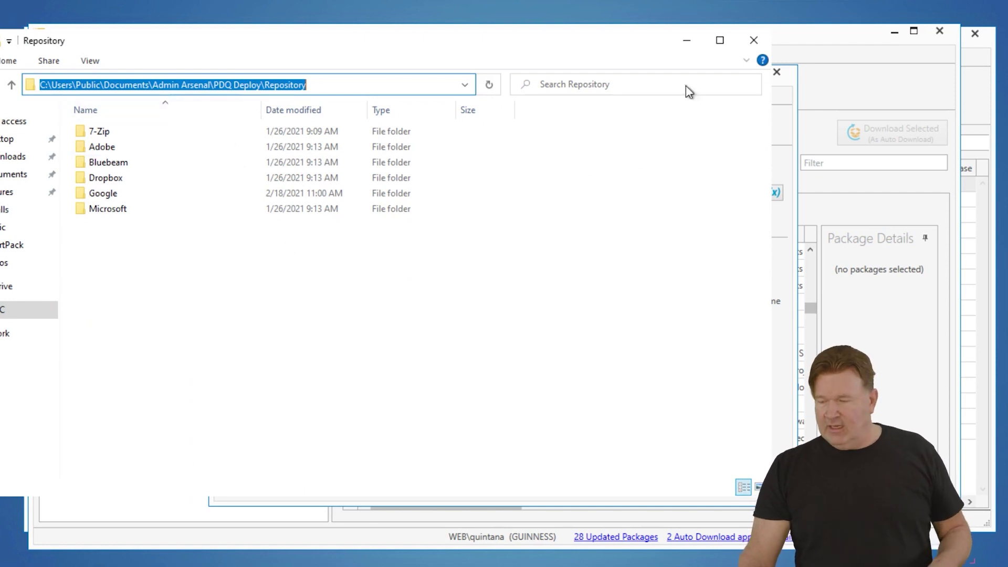
click(754, 41)
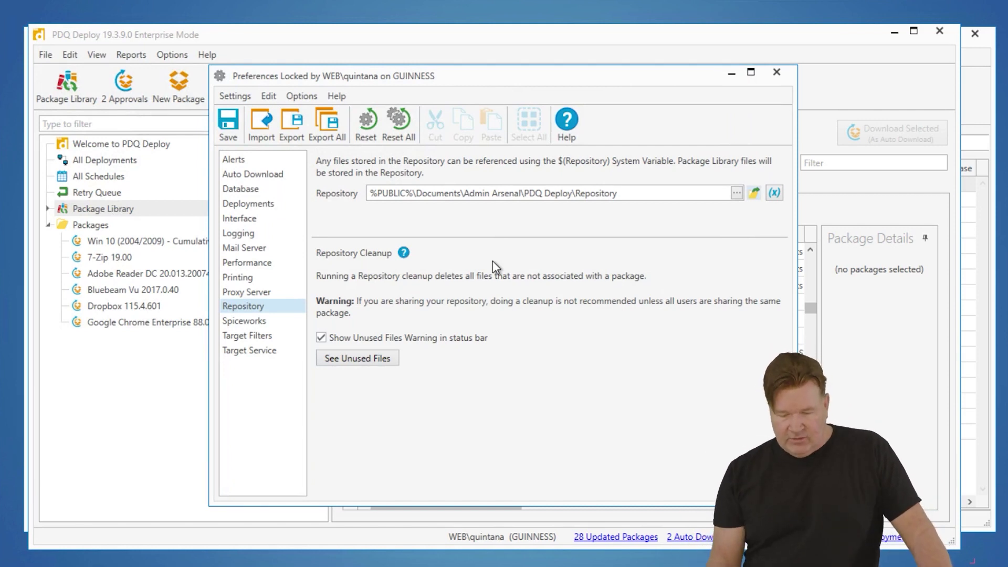
click(229, 266)
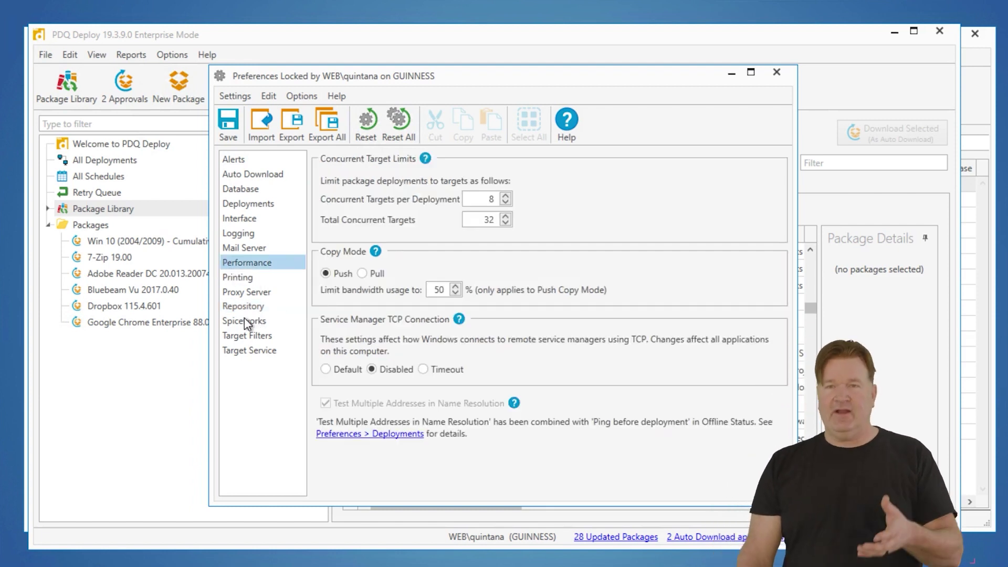
Switch Copy Mode to Pull and back to Push, leaving bandwidth limited to 50%
click(362, 274)
click(329, 274)
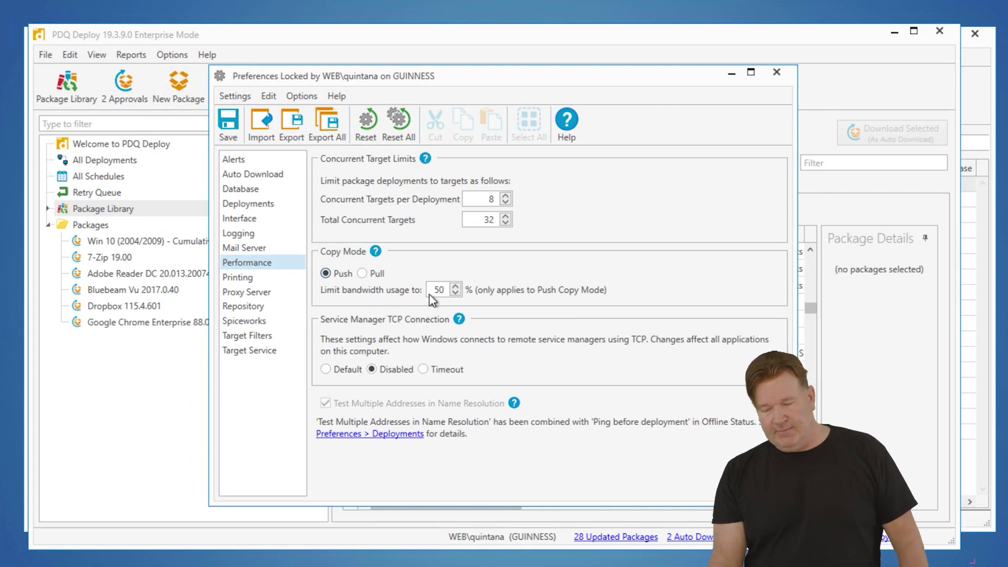
click(362, 273)
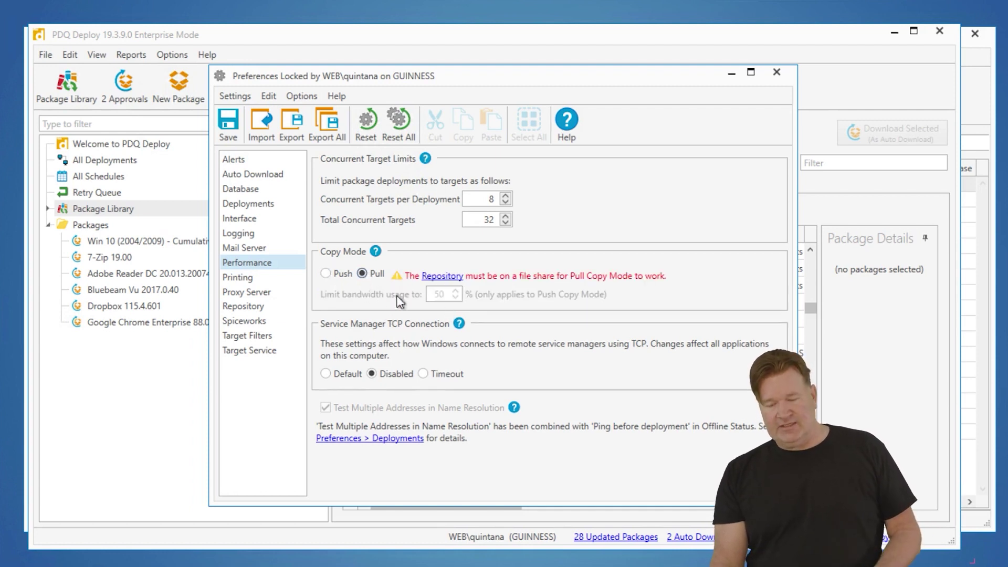
click(326, 273)
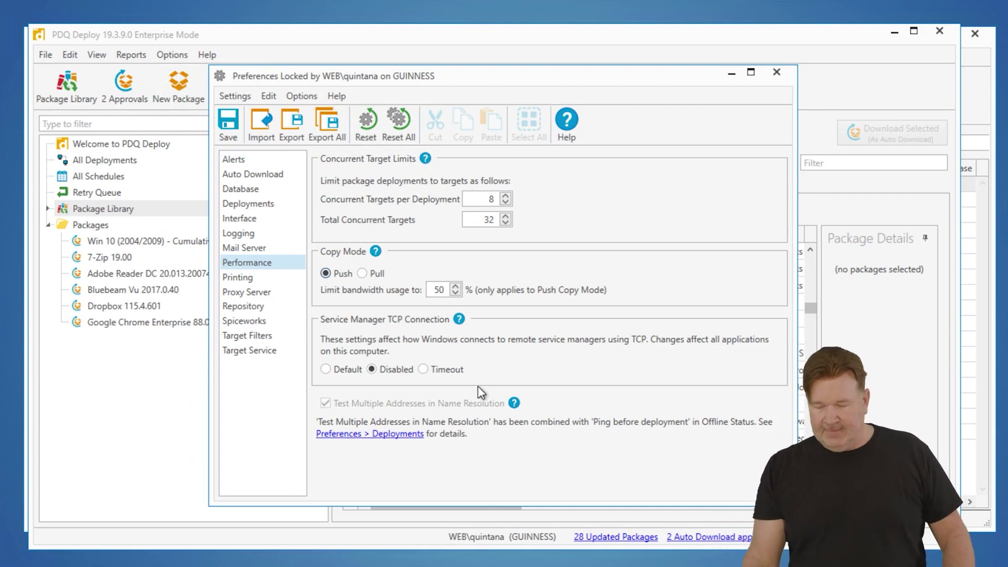
click(246, 307)
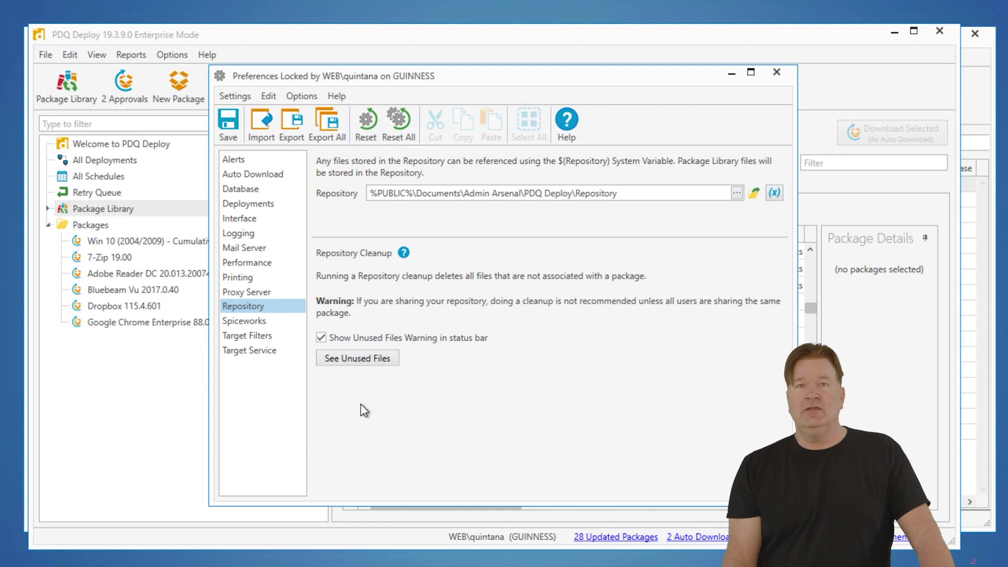
Confirm via See Unused Files that the Repository holds no unused files, then close the list
click(370, 357)
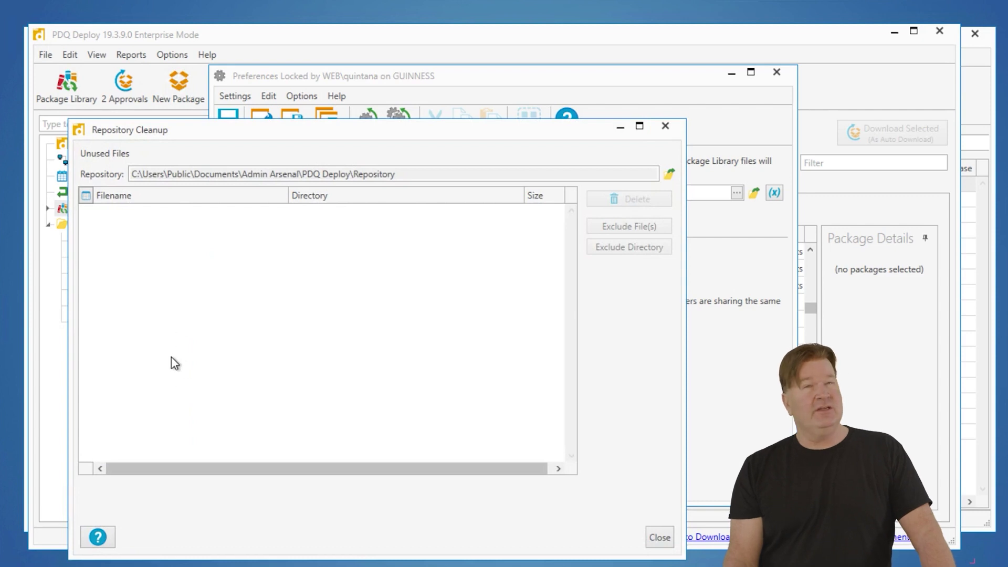
click(666, 129)
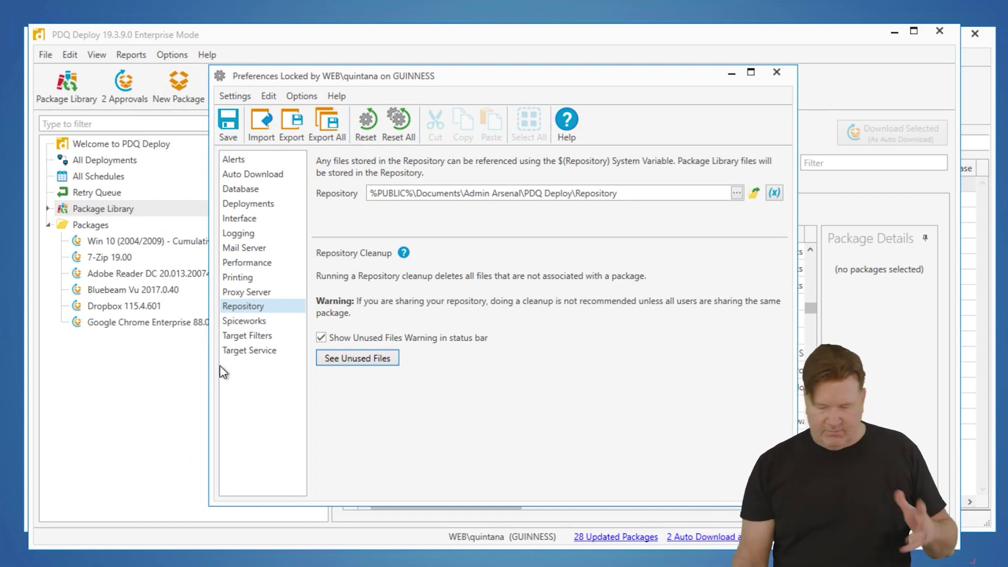
click(256, 336)
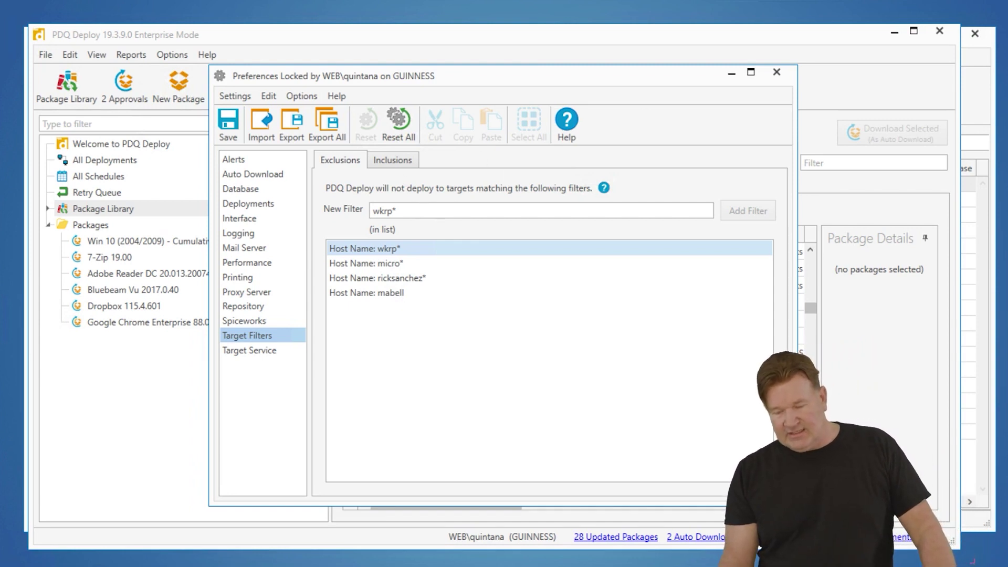
Add a trial 192.168.100.0/24 subnet exclusion, delete it, then view the empty Inclusions list
click(341, 211)
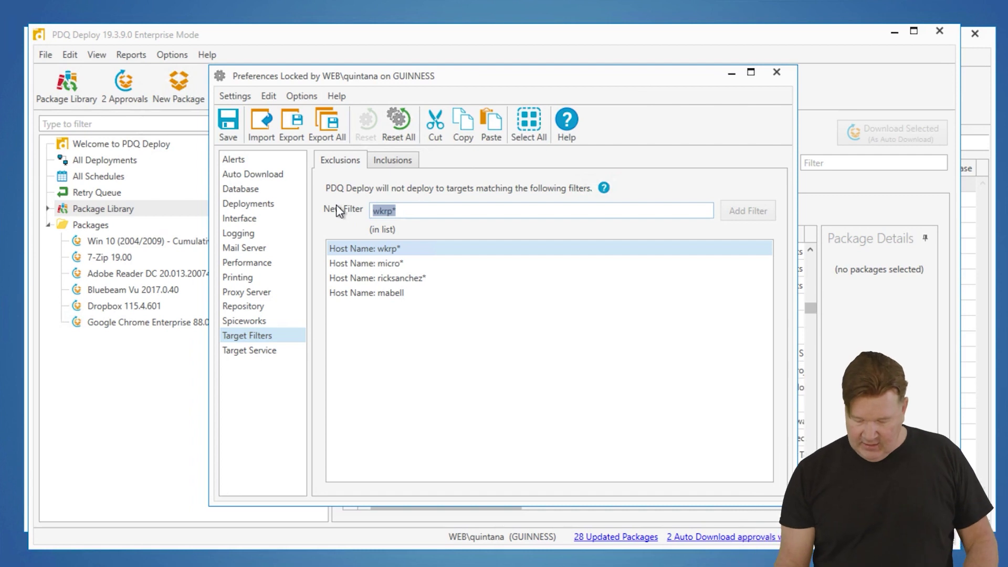
text(192.168.1)
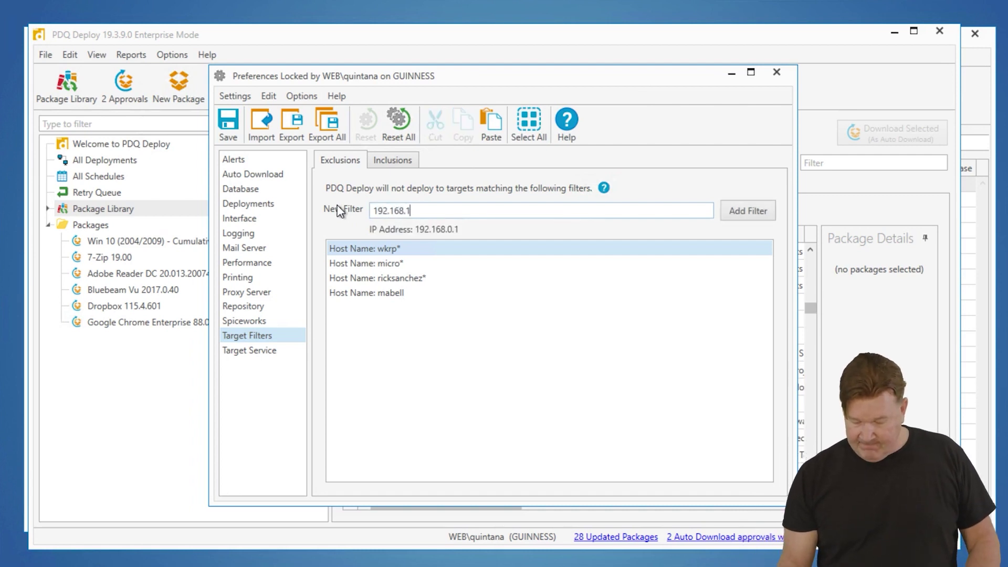
text(00.0/2)
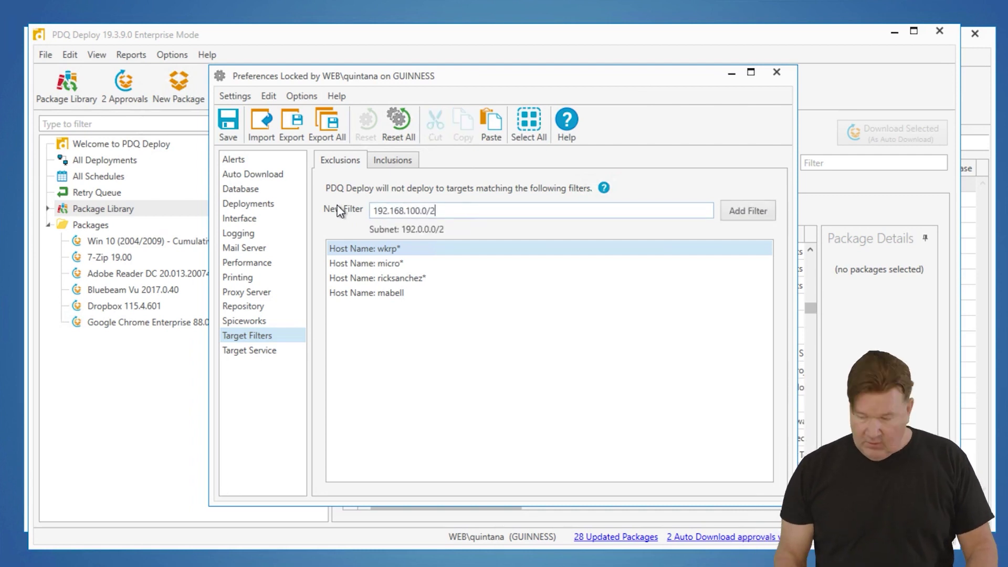
text(4)
key(Return)
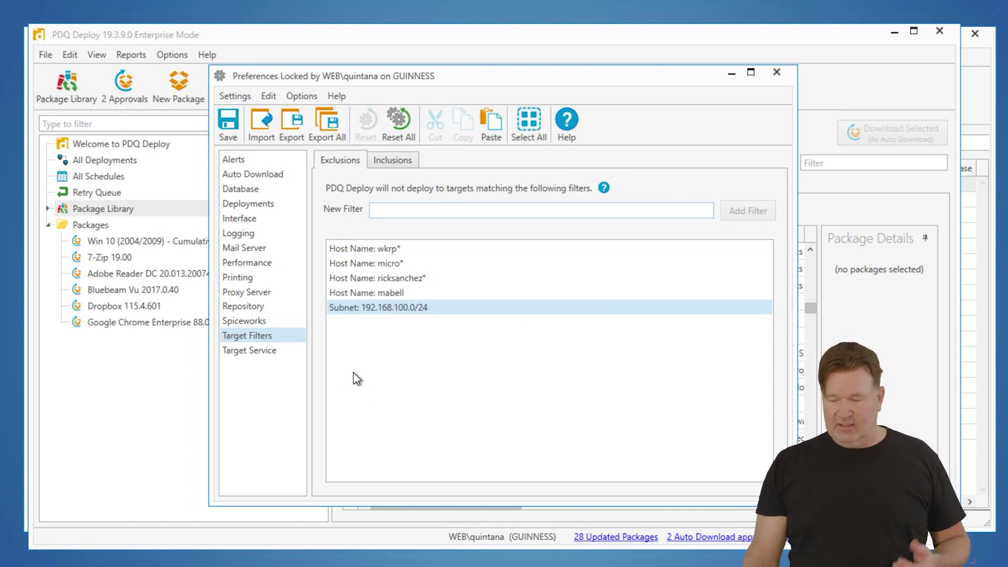
click(408, 309)
key(Delete)
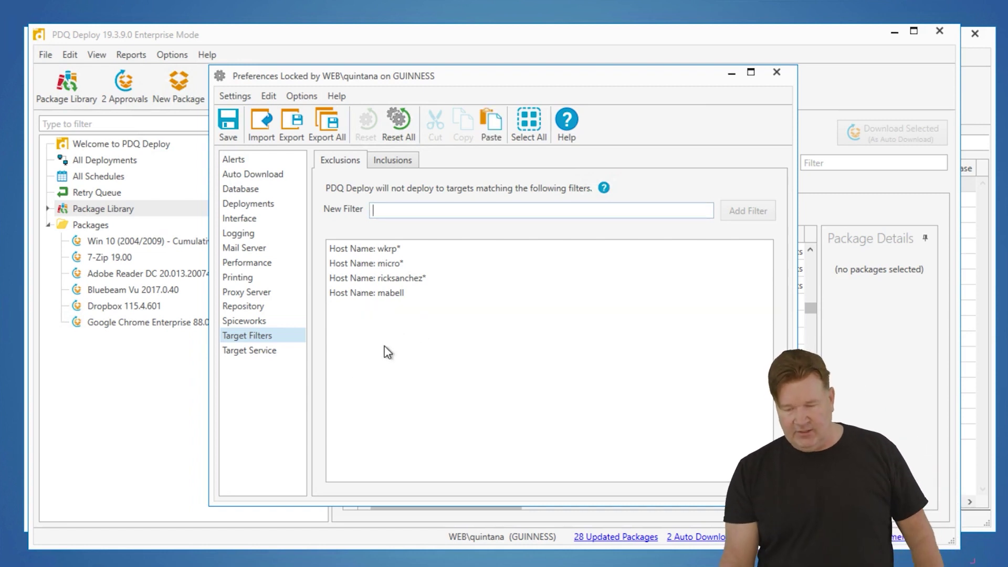
click(386, 167)
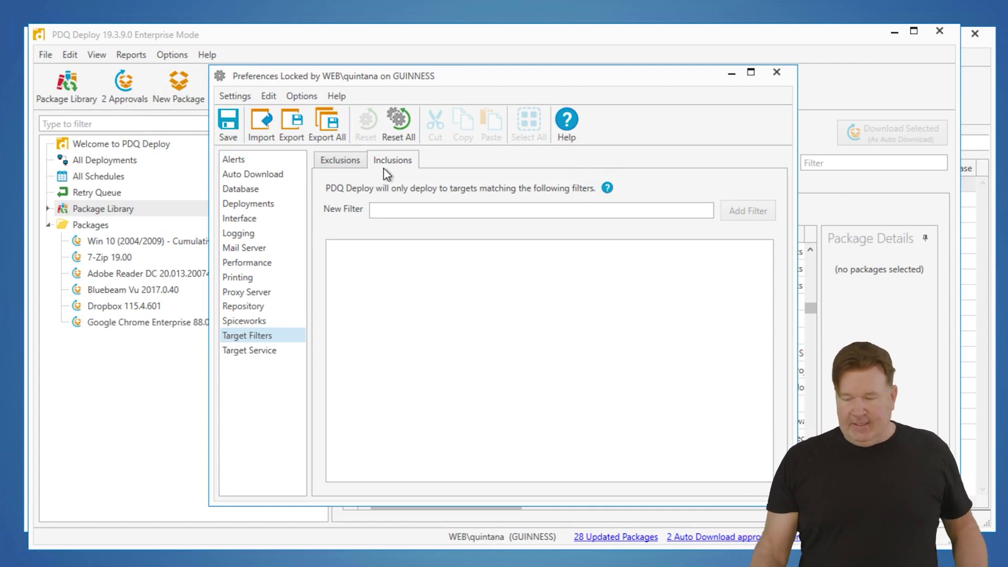
click(321, 156)
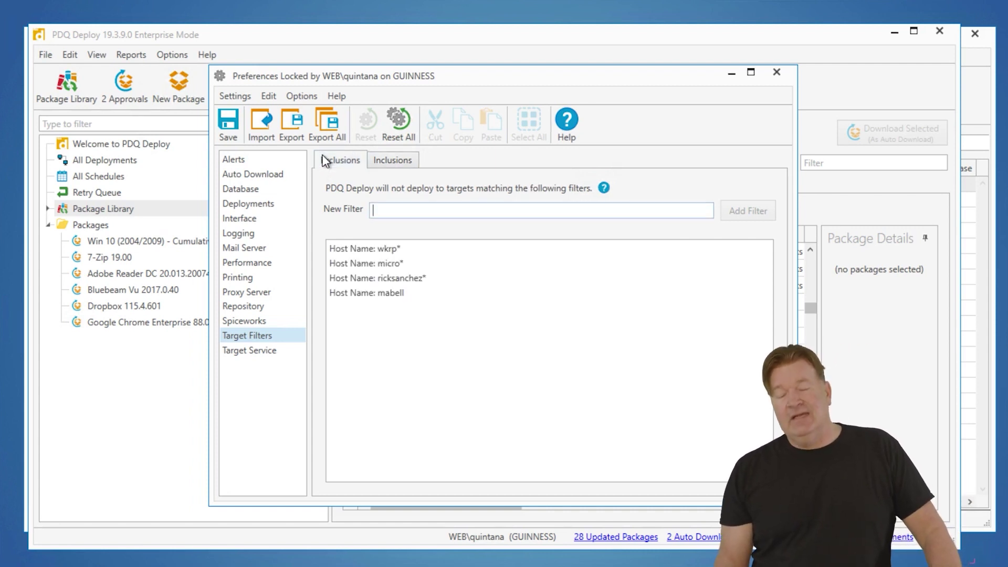